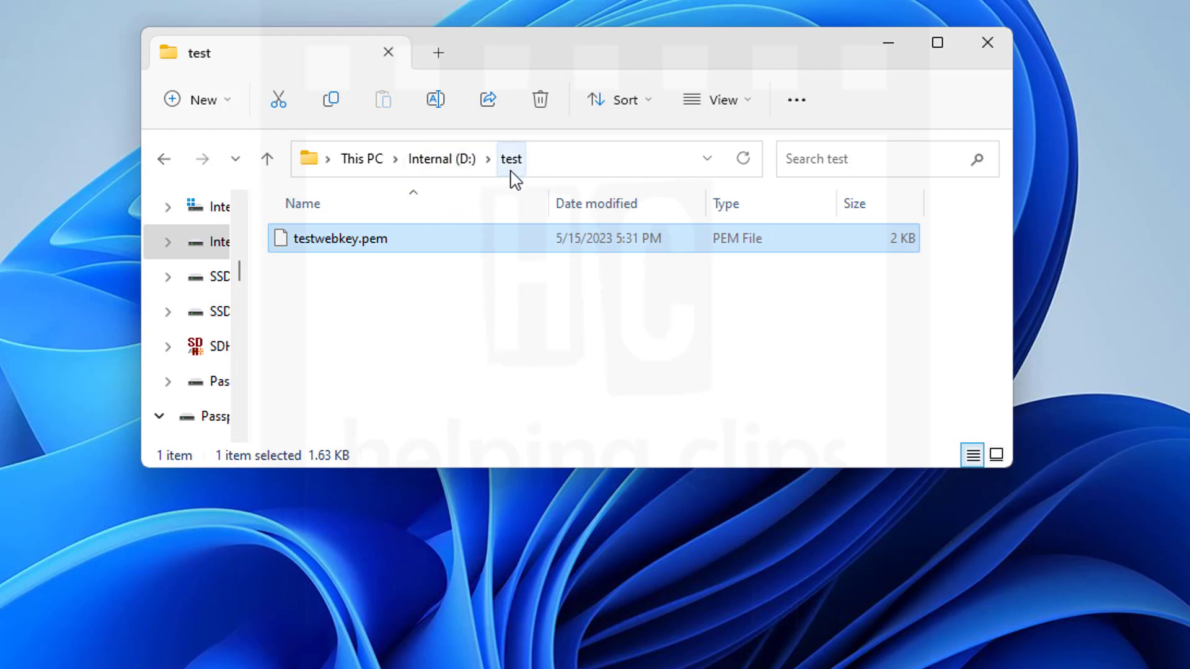
Step: Deselect testwebkey.pem and open the test folder's background context menu
{"action": "left_click", "coordinate": [562, 312]}
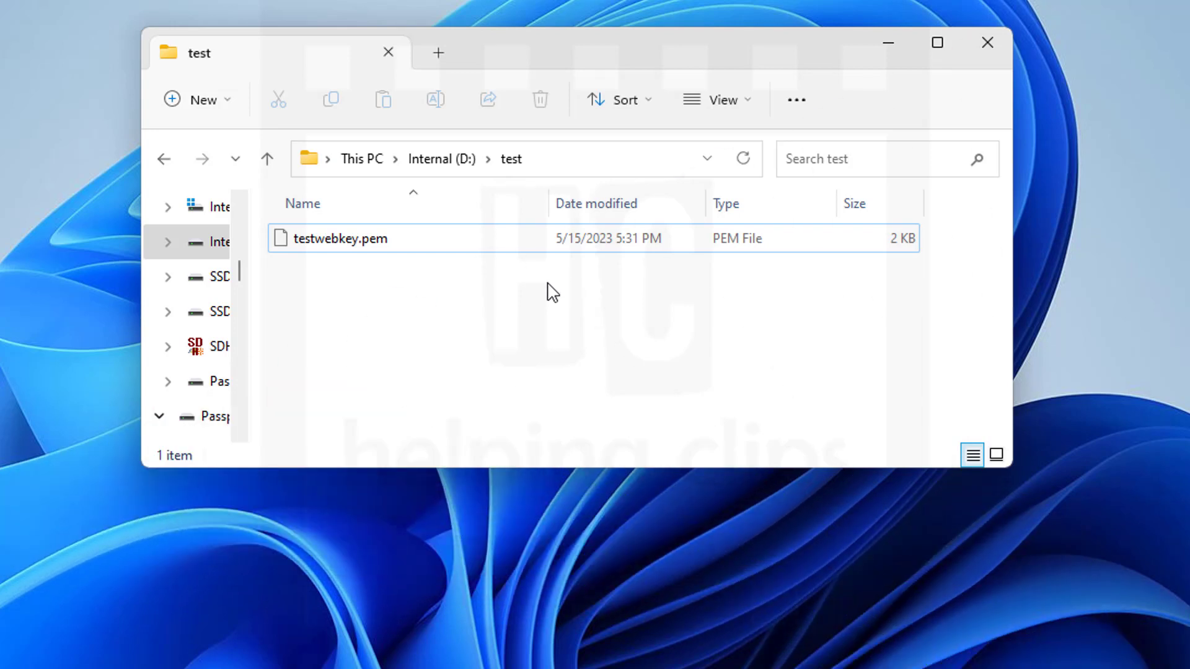
{"action": "right_click", "coordinate": [548, 285]}
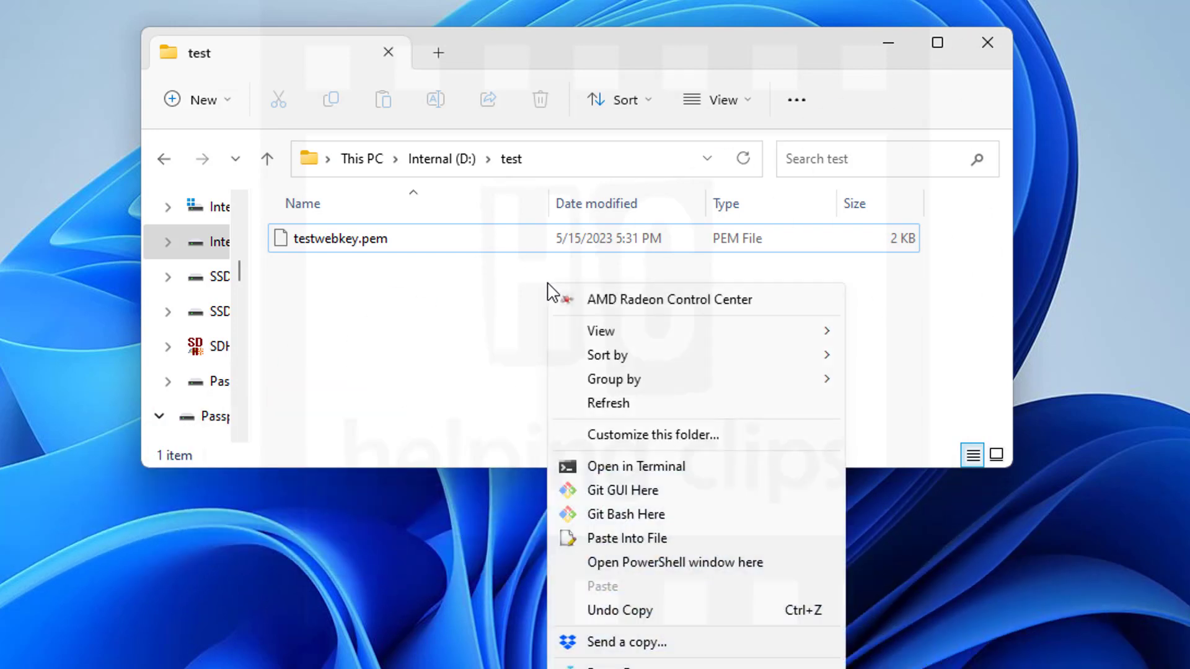
Step: Open a terminal in D:\test and run ssh -i testwebkey.pem as ubuntu to the pasted server IP
{"action": "left_click", "coordinate": [657, 469]}
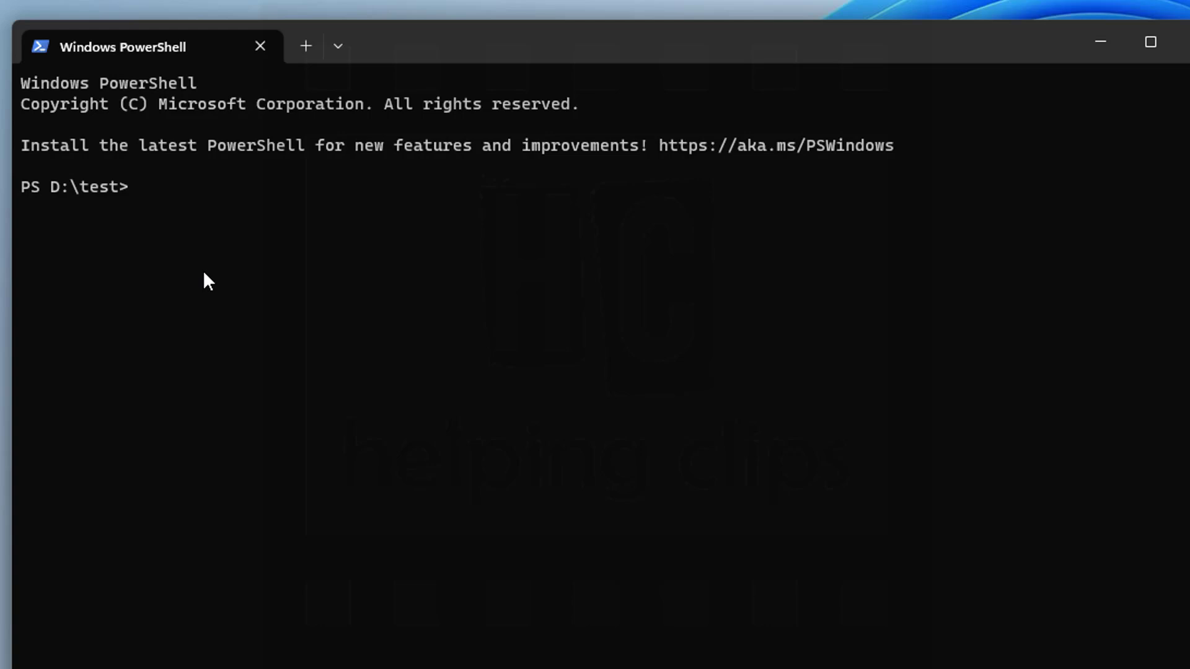
{"action": "type", "text": "ss"}
{"action": "type", "text": "h -"}
{"action": "type", "text": "i "}
{"action": "type", "text": "t"}
{"action": "type", "text": "es"}
{"action": "key", "text": "Tab"}
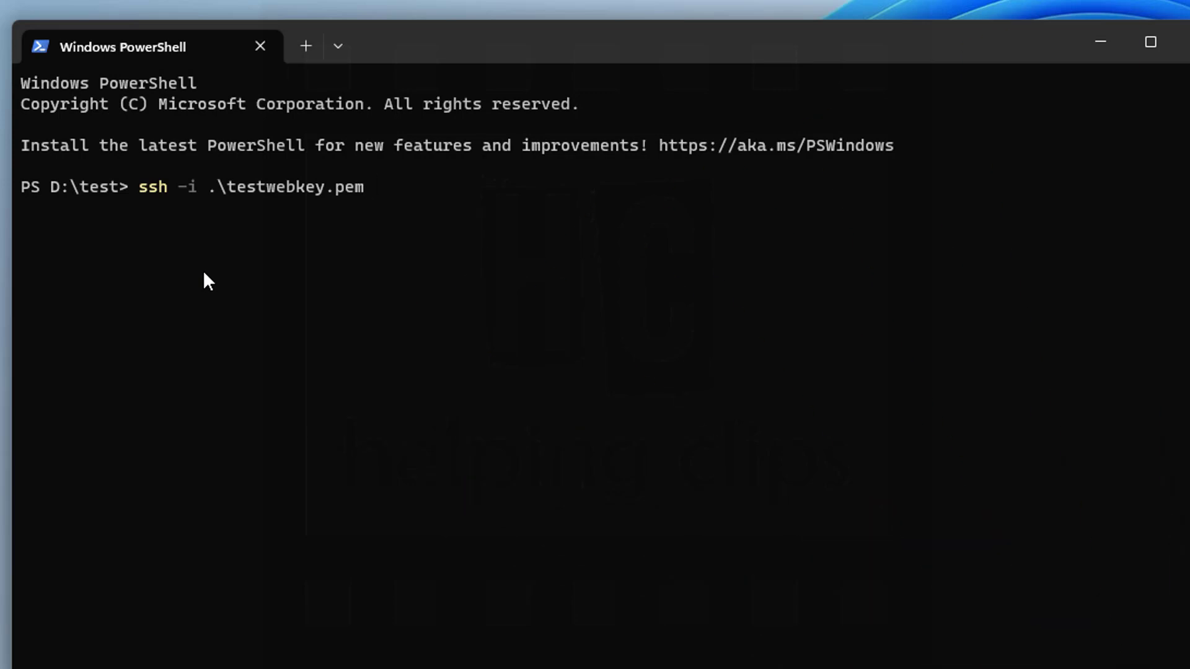
{"action": "type", "text": "u"}
{"action": "type", "text": "bunt"}
{"action": "type", "text": "u"}
{"action": "type", "text": "@"}
{"action": "key", "text": "ctrl+v"}
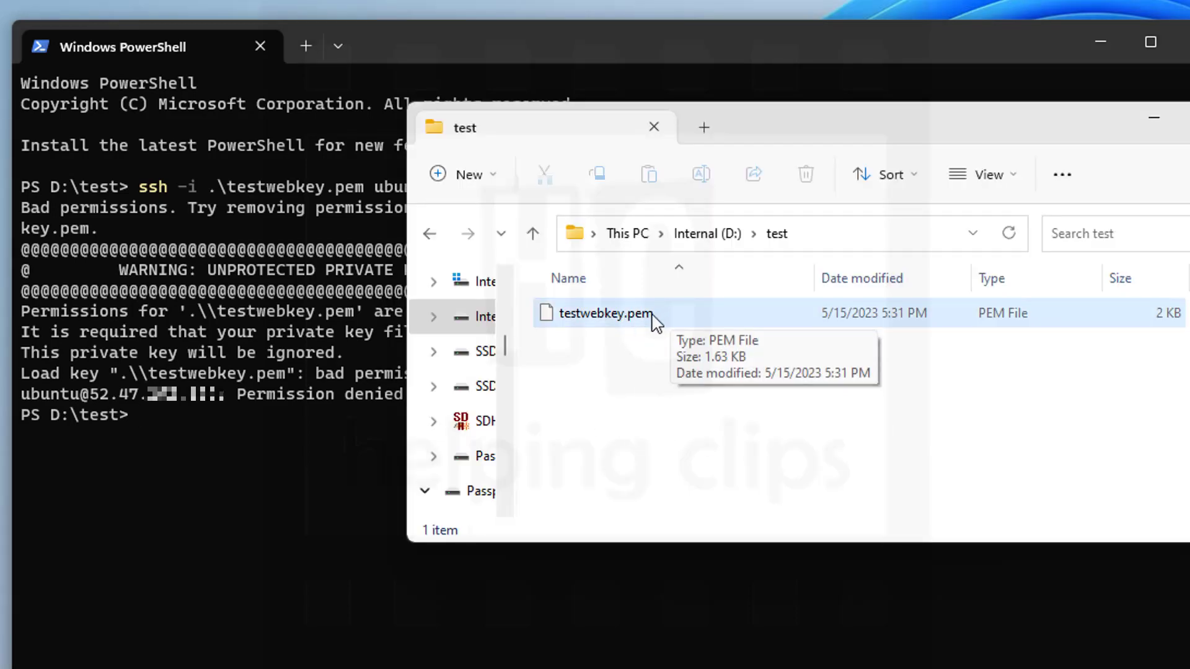
Step: Open testwebkey.pem's Properties, move the dialog up, and view its Security permissions
{"action": "right_click", "coordinate": [642, 323]}
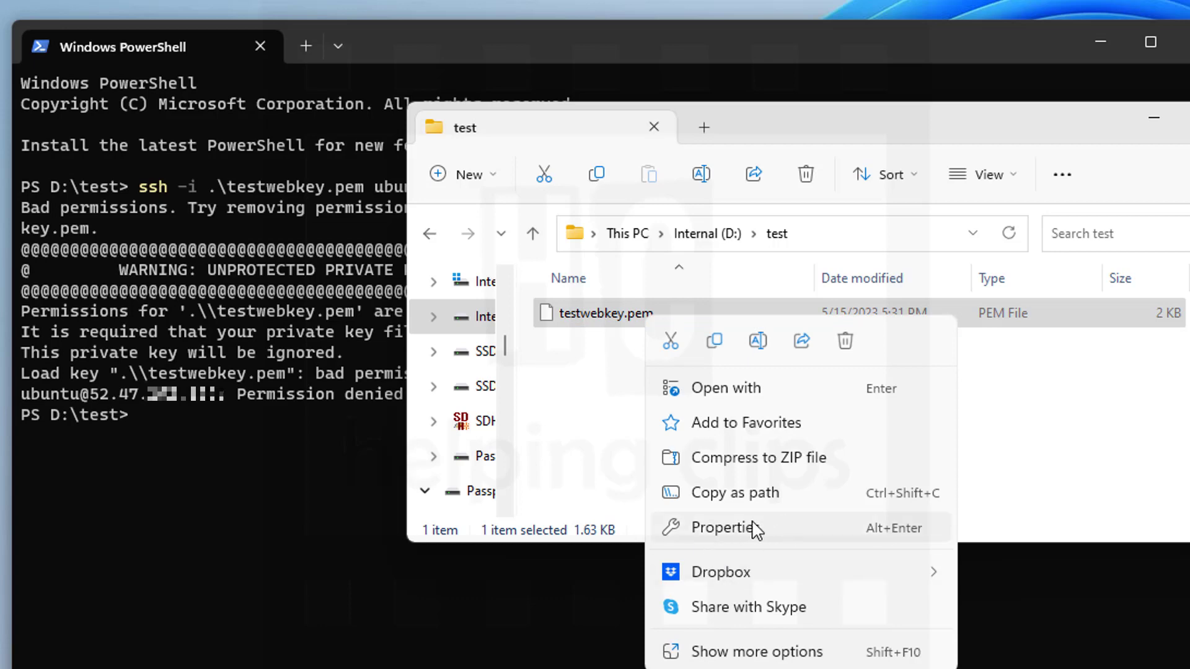
{"action": "left_click", "coordinate": [757, 529]}
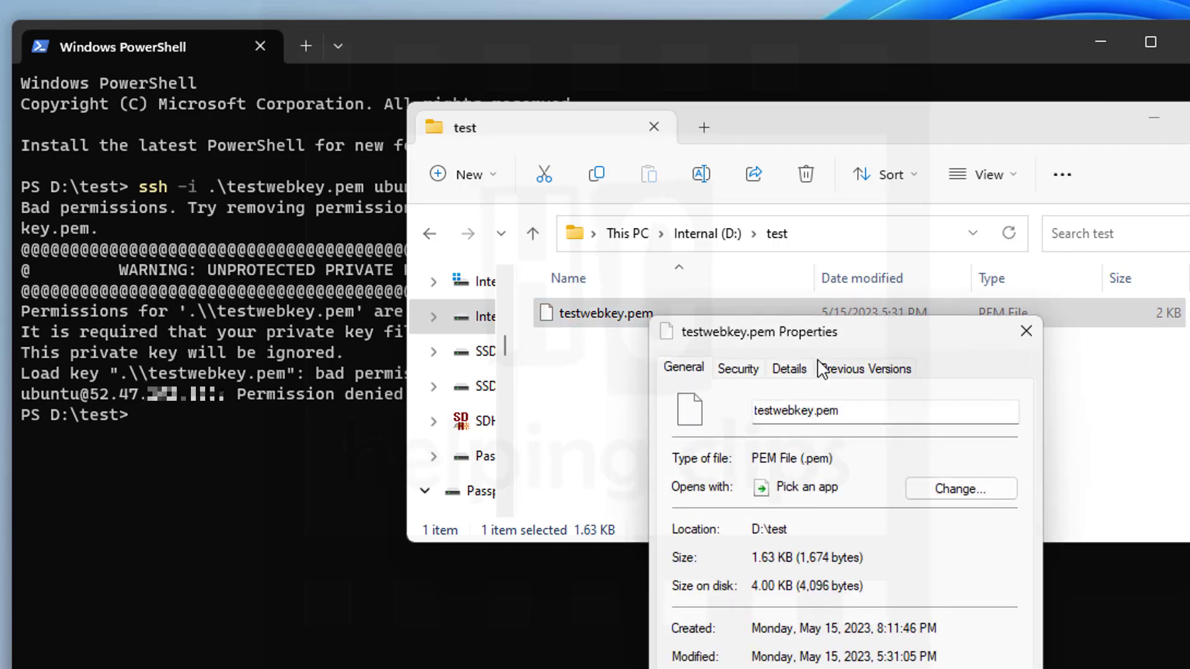
{"action": "left_click_drag", "start_coordinate": [815, 332], "coordinate": [713, 176]}
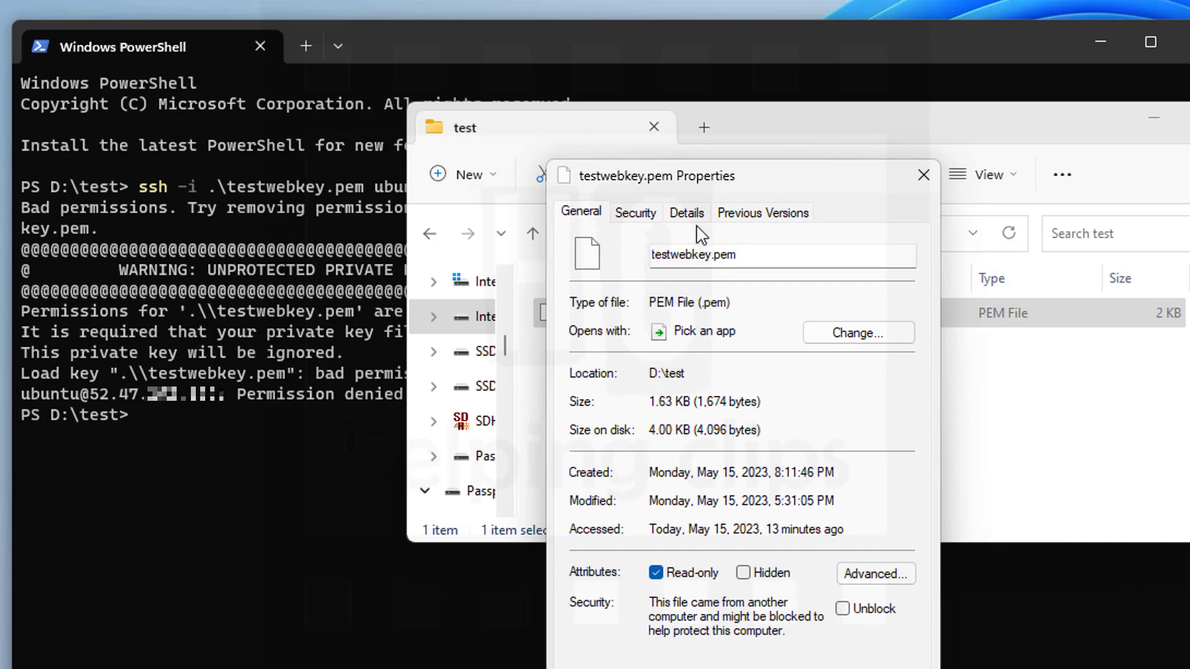
{"action": "left_click", "coordinate": [638, 215]}
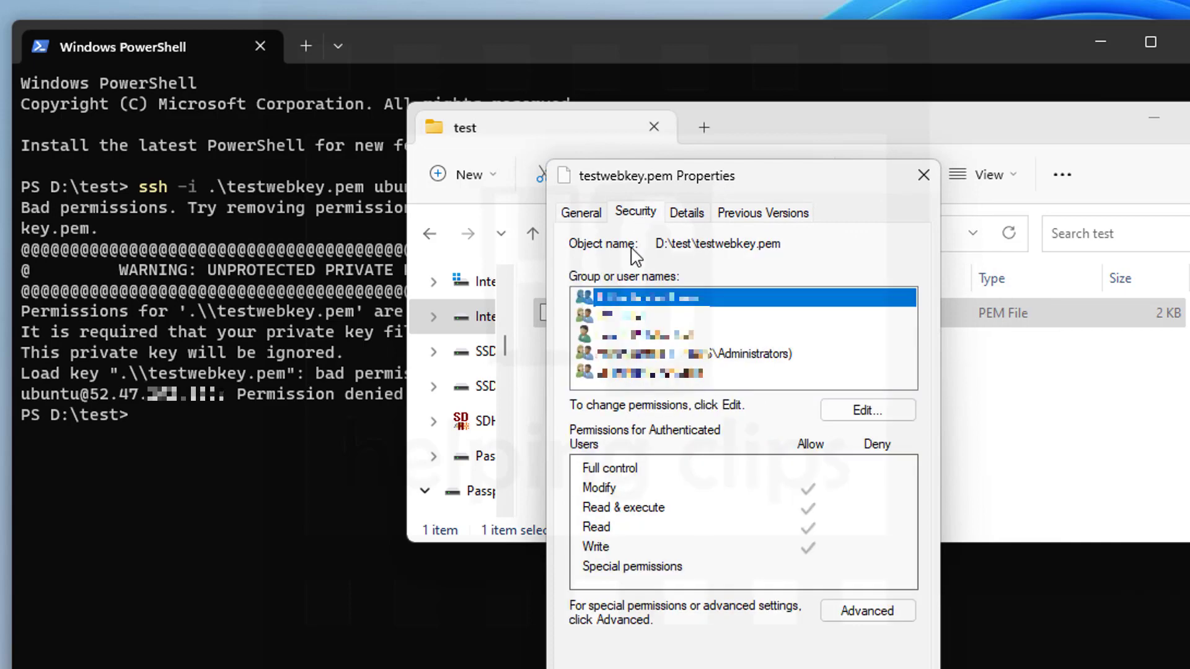
Step: Disable inheritance on testwebkey.pem in Advanced Security Settings and remove all inherited permissions
{"action": "left_click", "coordinate": [867, 611]}
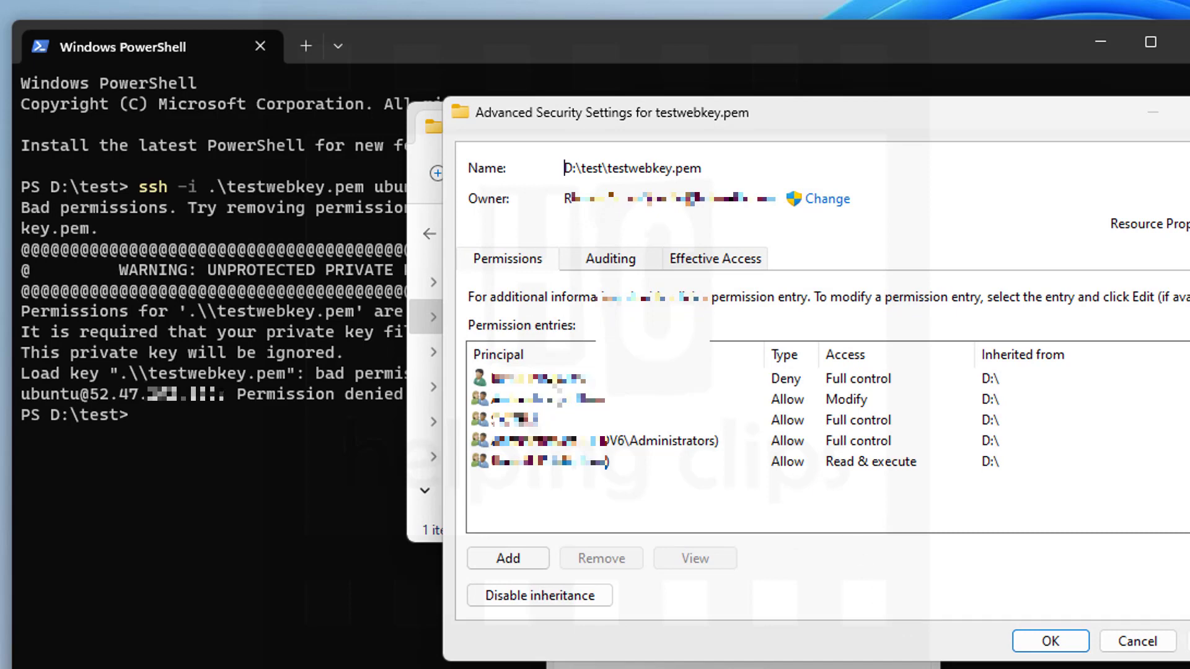
{"action": "left_click", "coordinate": [549, 602]}
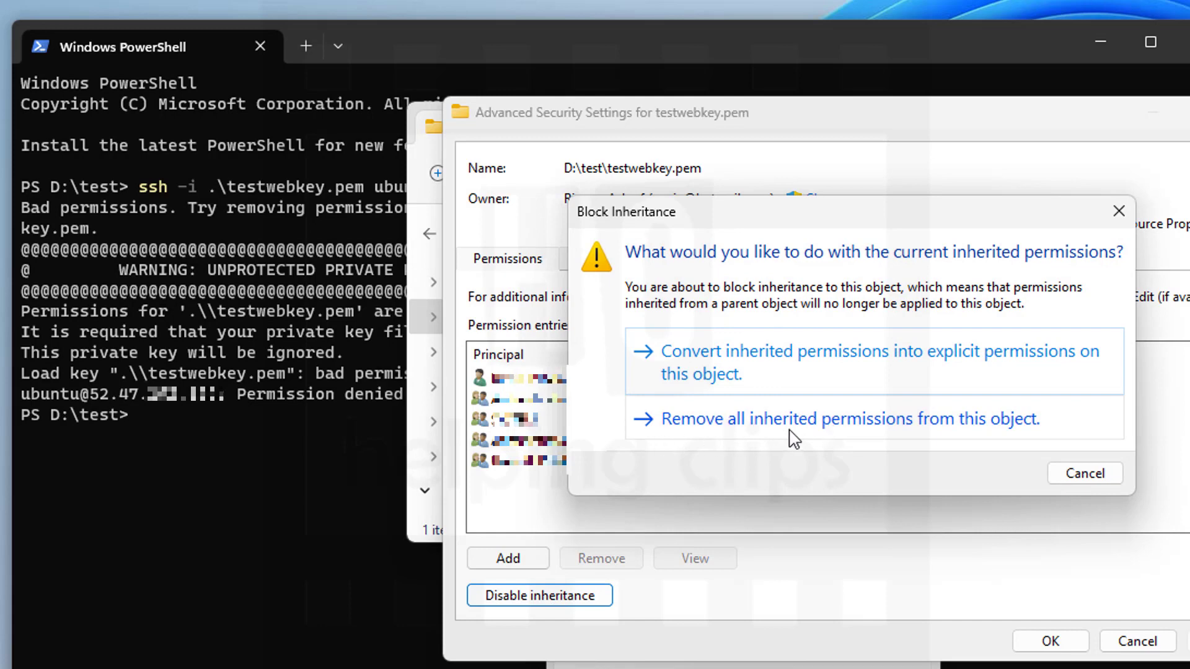
{"action": "left_click", "coordinate": [878, 430]}
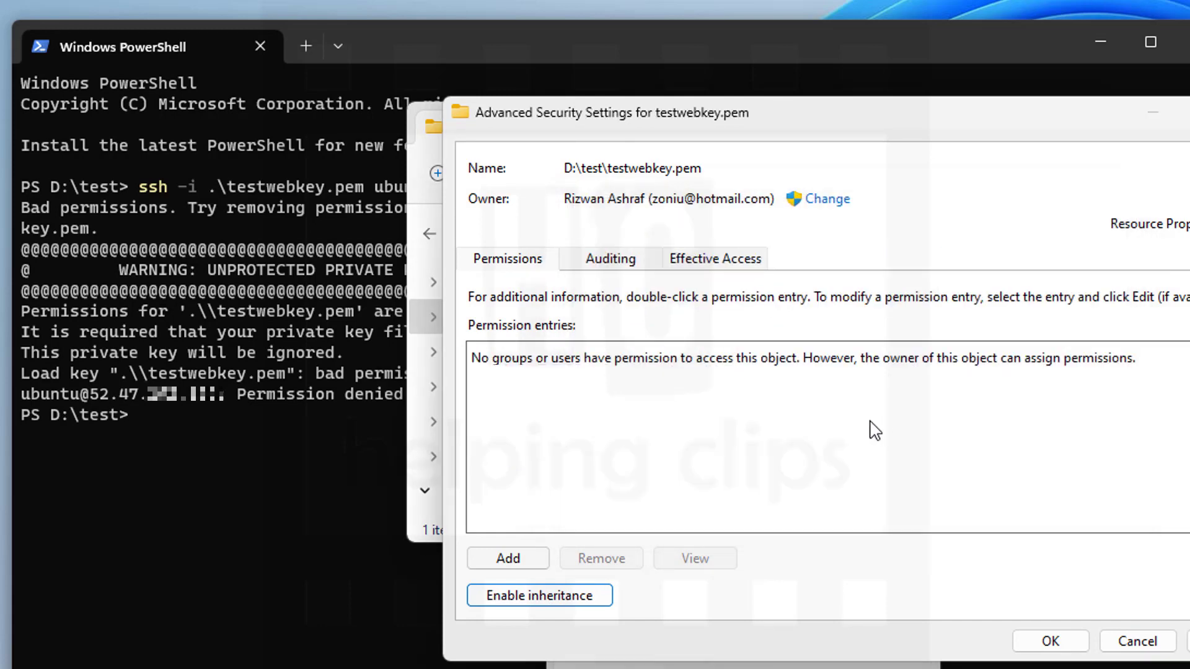
Step: Add a permission entry with your own account as principal, found via Find Now
{"action": "left_click", "coordinate": [511, 560]}
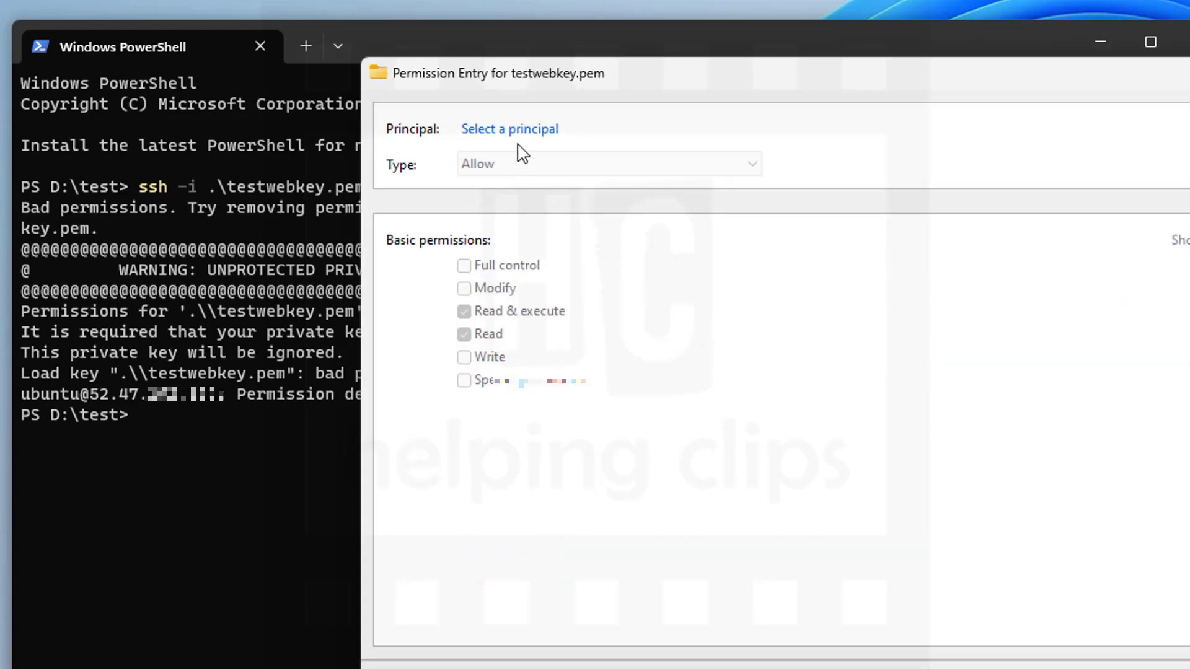
{"action": "left_click", "coordinate": [514, 133]}
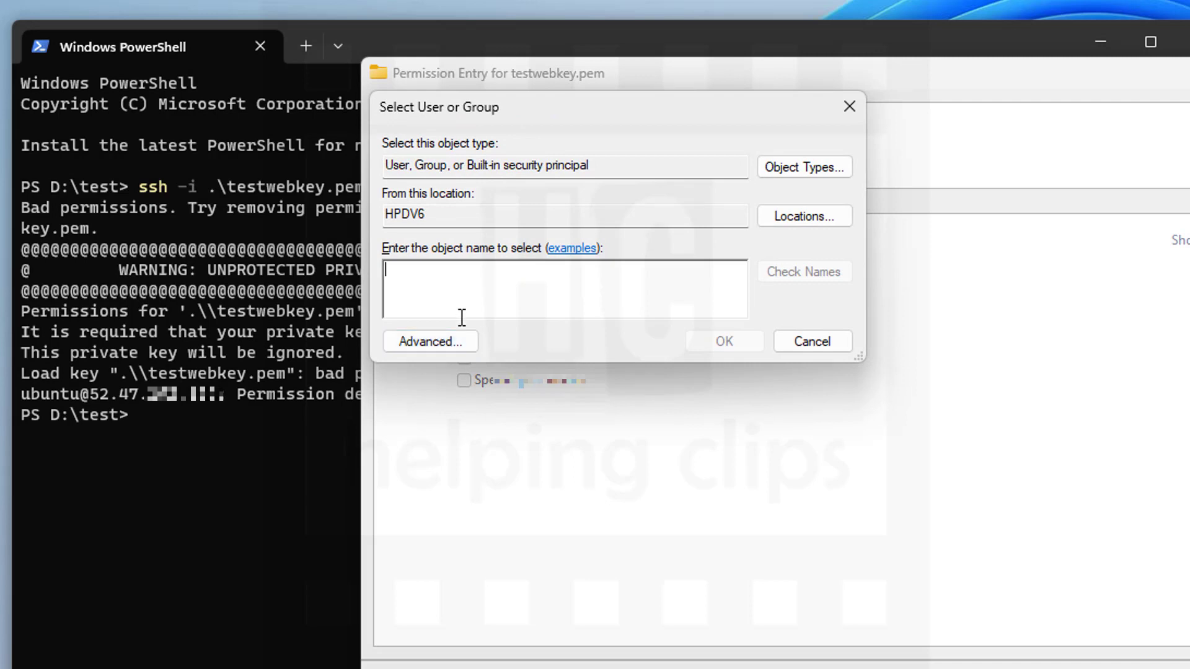
{"action": "left_click", "coordinate": [455, 342]}
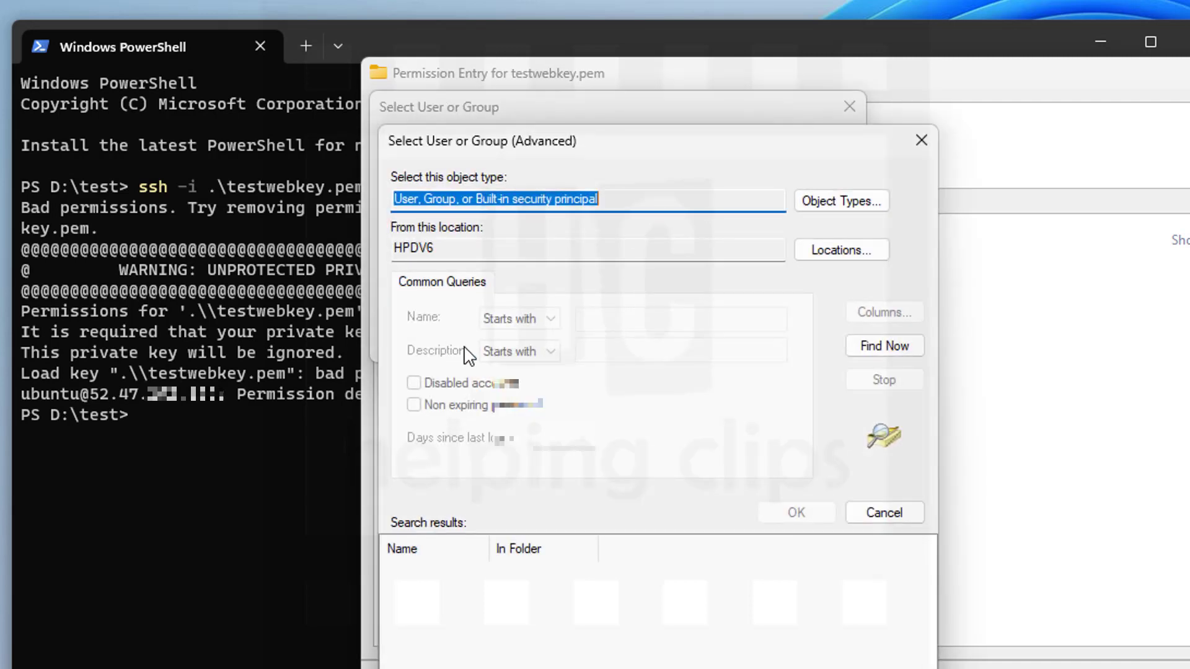
{"action": "left_click", "coordinate": [857, 356]}
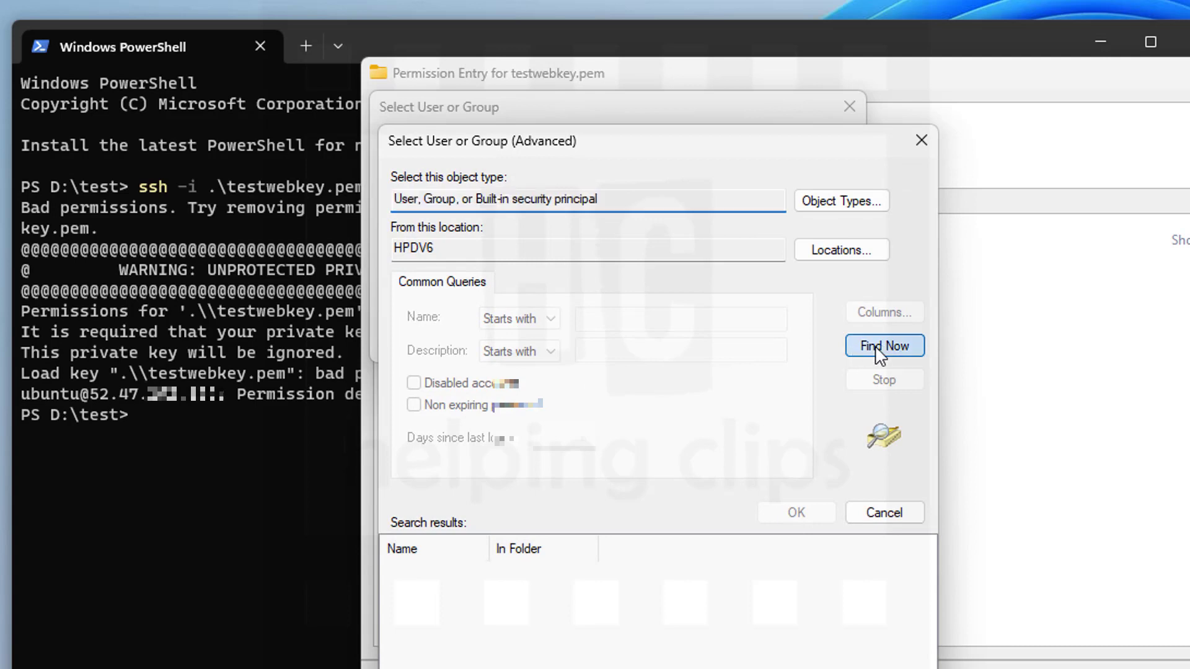
{"action": "left_click", "coordinate": [449, 596]}
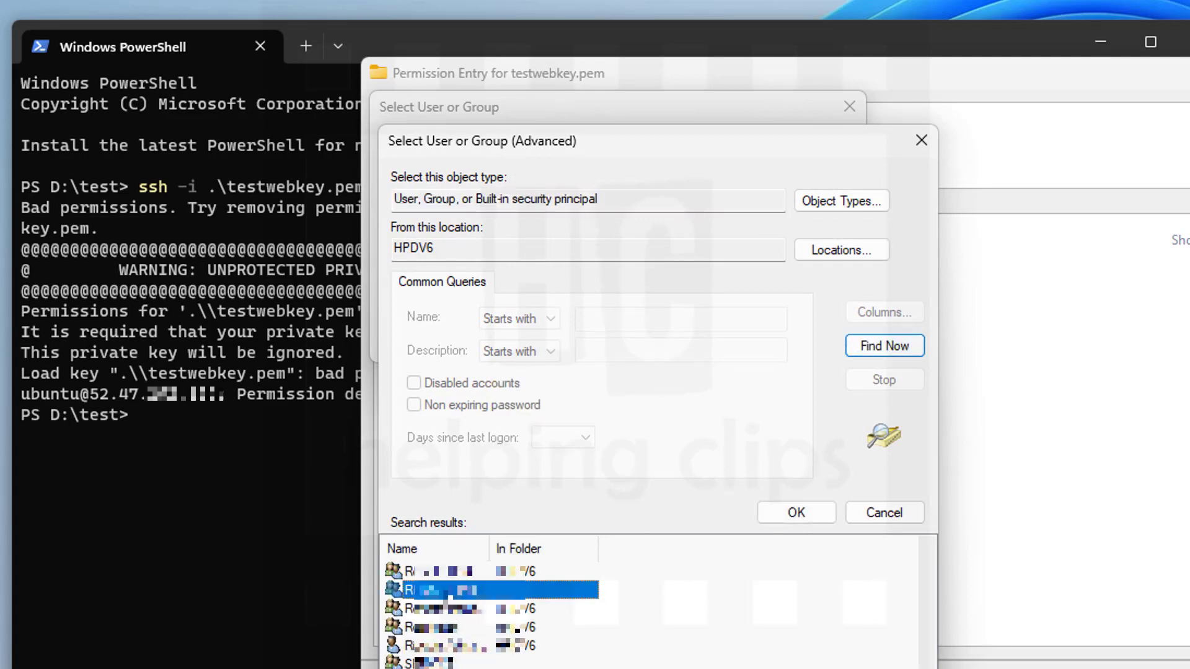
{"action": "scroll", "coordinate": [448, 598], "scroll_direction": "down", "scroll_amount": 5}
{"action": "left_click", "coordinate": [442, 627]}
{"action": "left_click", "coordinate": [462, 645]}
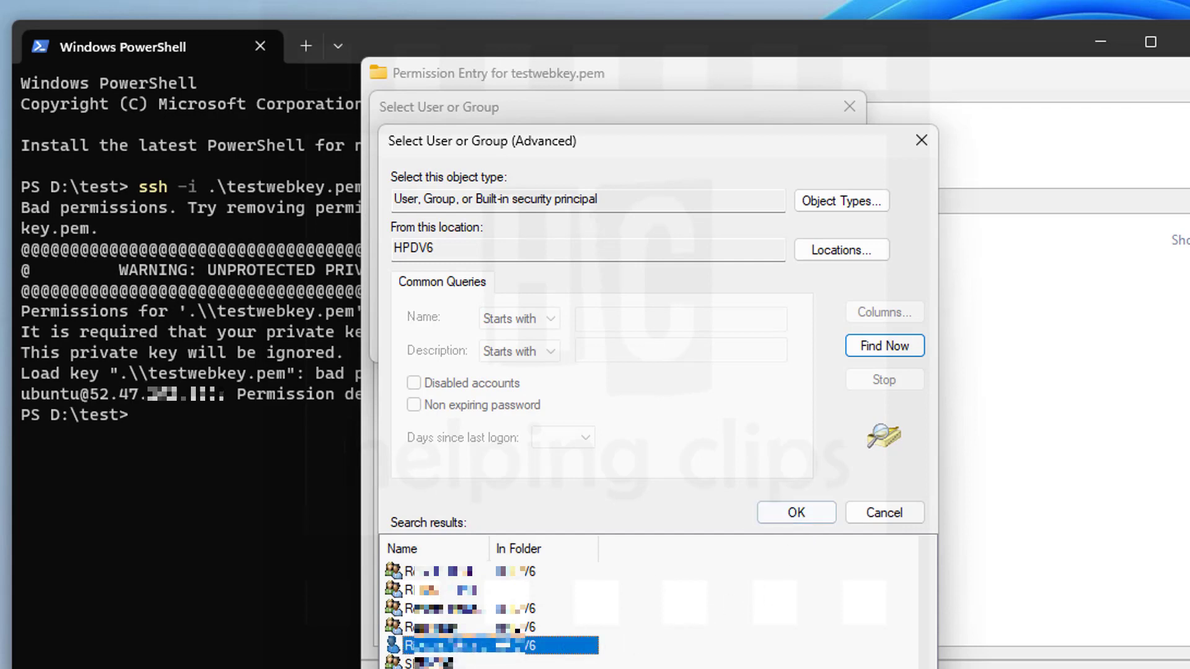
{"action": "left_click", "coordinate": [808, 517]}
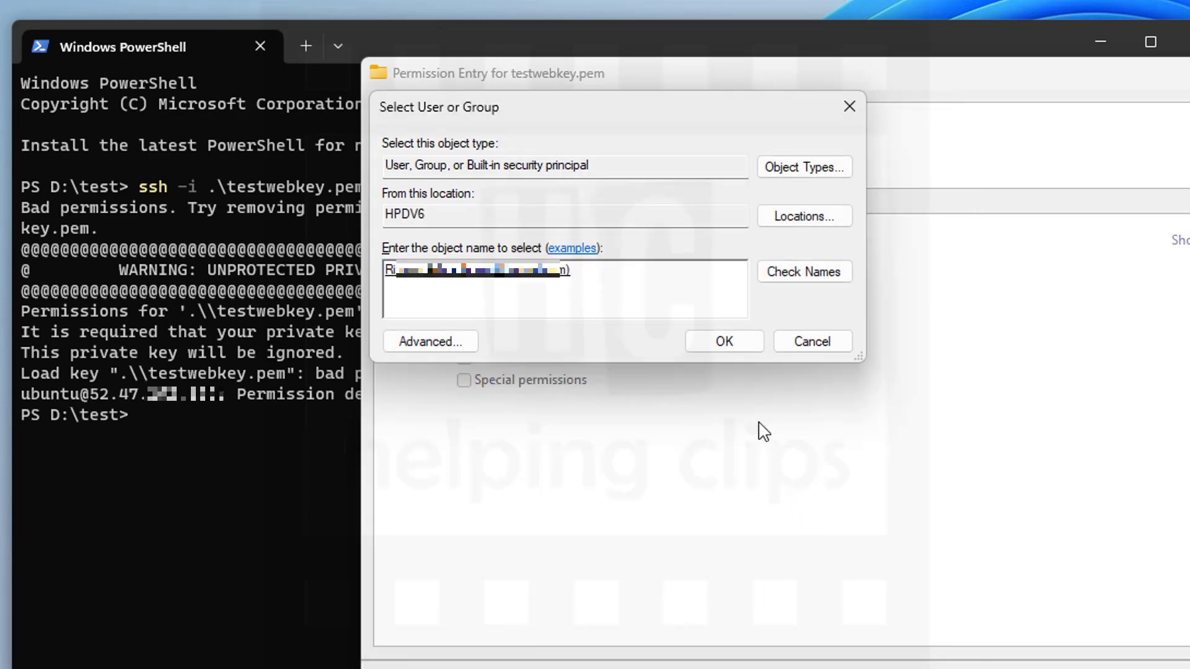
{"action": "left_click", "coordinate": [728, 342]}
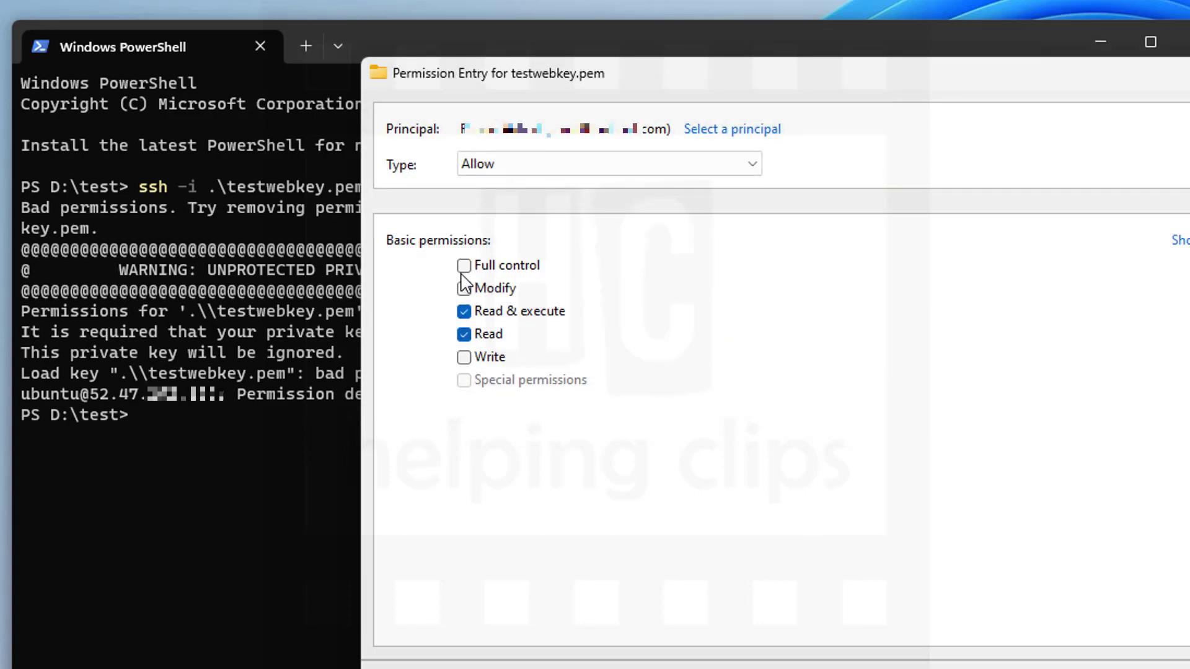
Step: Grant that account Full control and apply the new security settings
{"action": "left_click", "coordinate": [467, 268]}
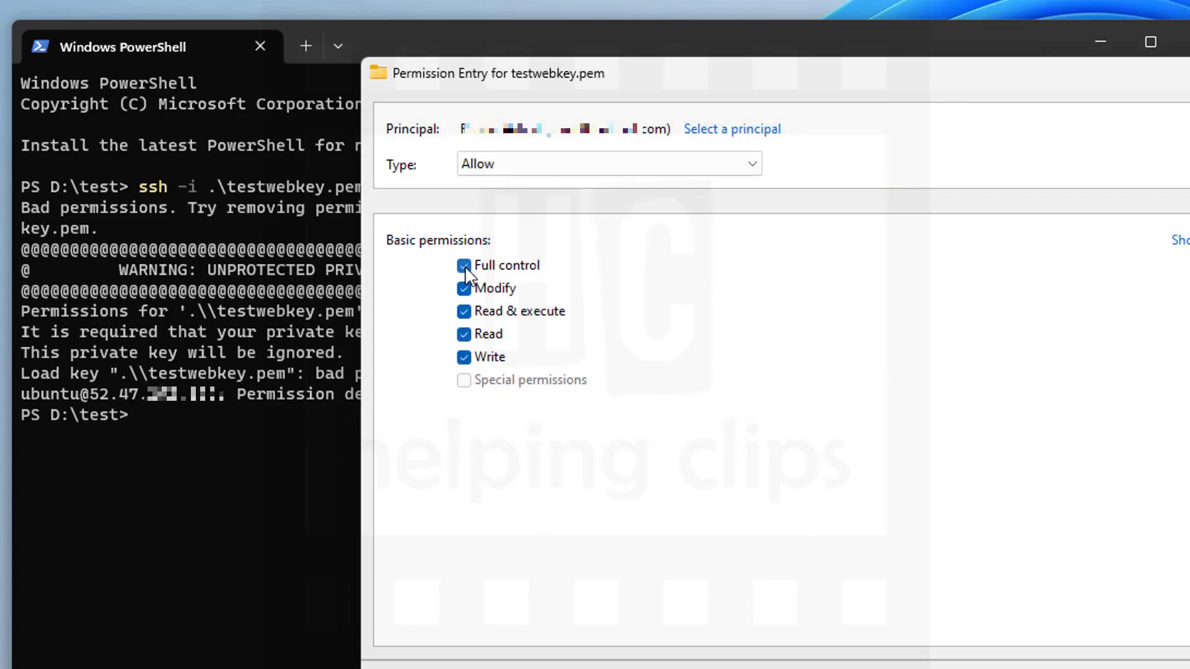
{"action": "left_click", "coordinate": [1104, 662]}
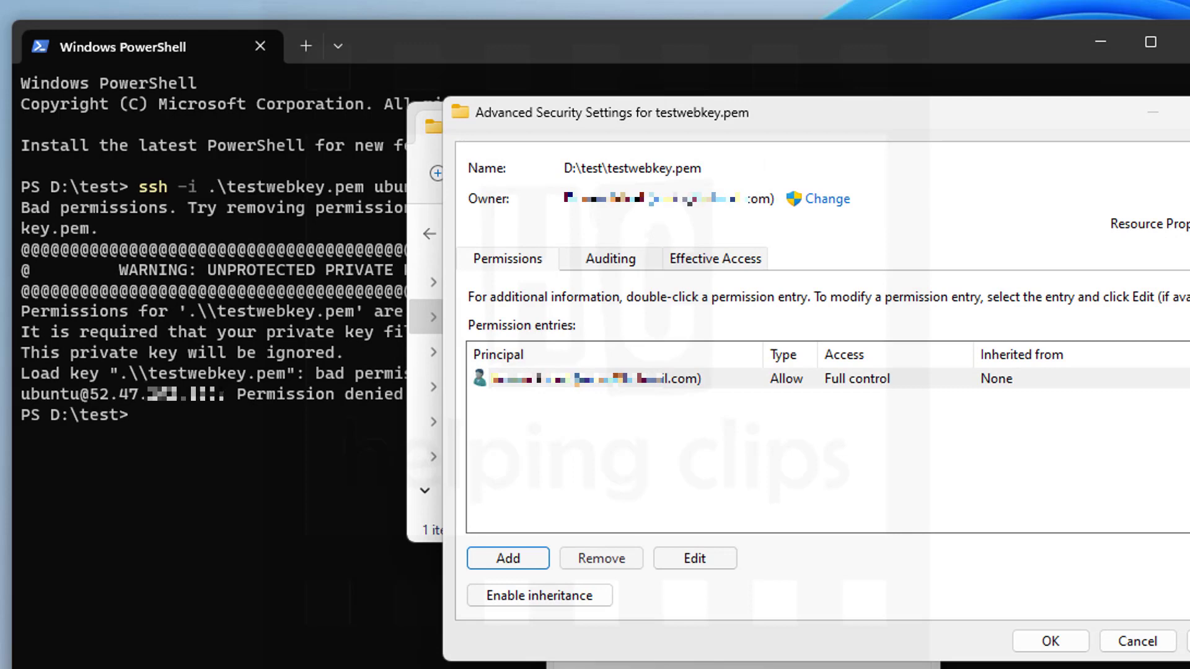
{"action": "left_click", "coordinate": [1051, 640]}
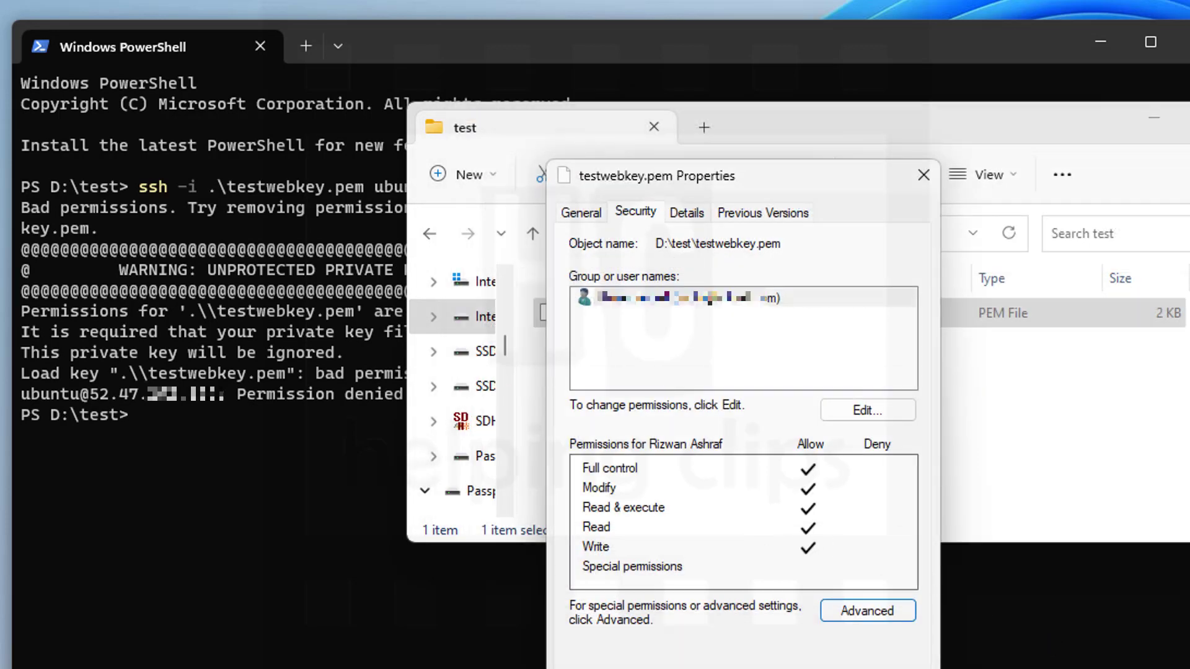
Step: Close the key's properties and rerun the recalled ssh -i .\testwebkey.pem command in PowerShell
{"action": "left_click", "coordinate": [736, 661]}
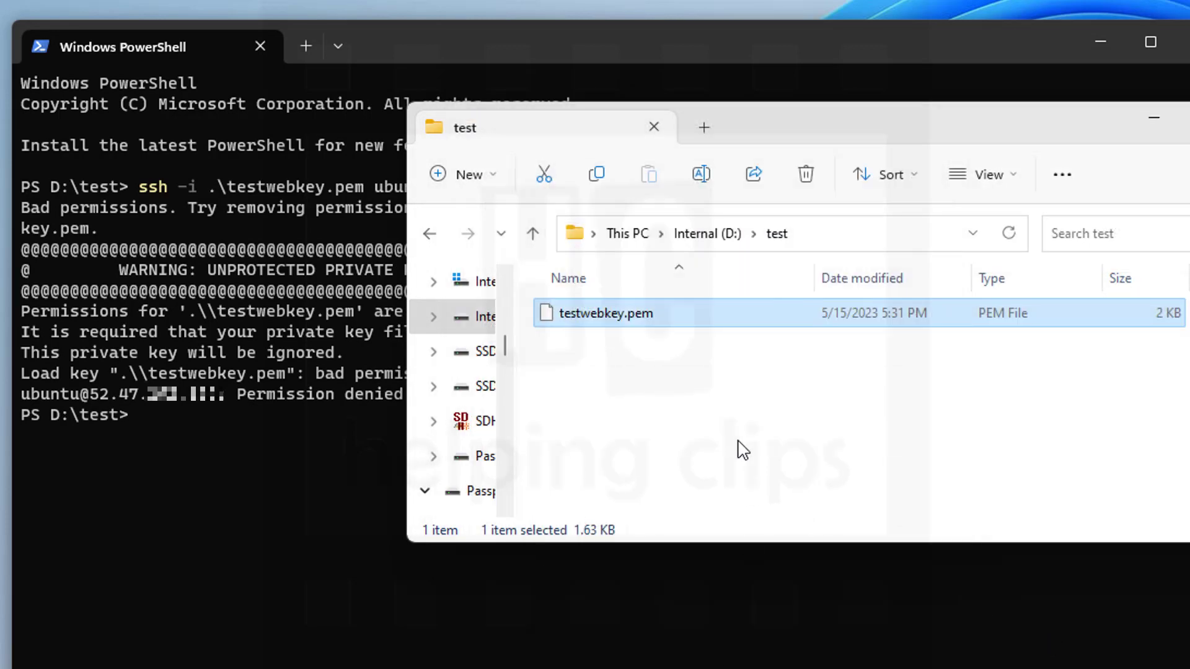
{"action": "left_click", "coordinate": [786, 39]}
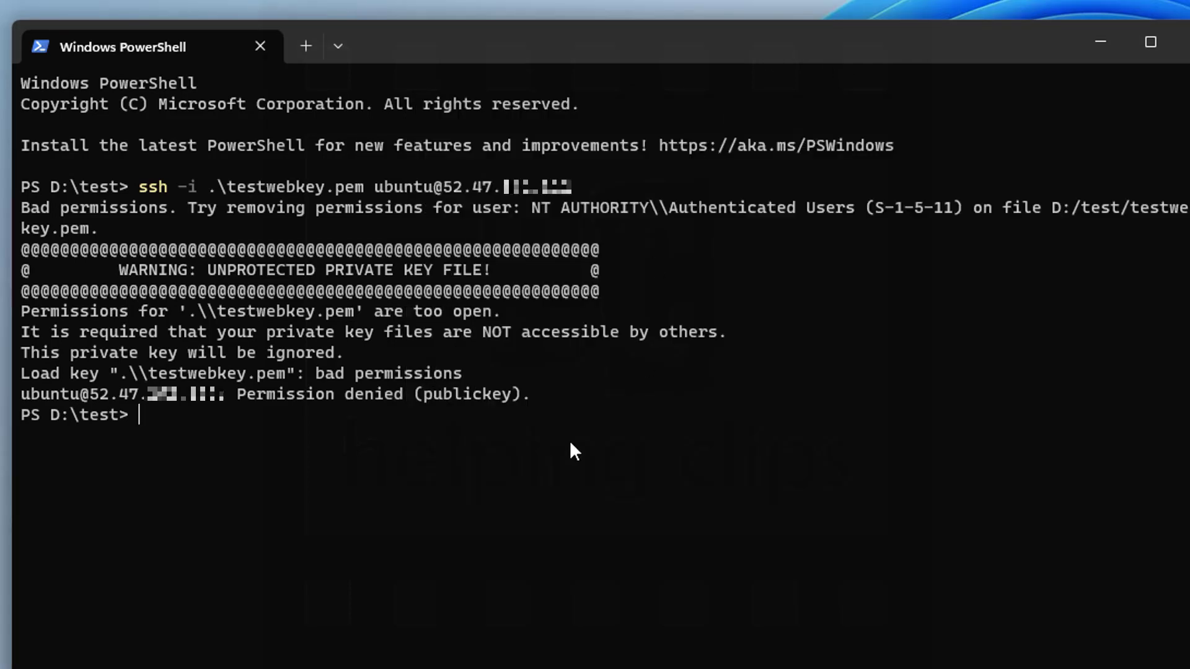
{"action": "key", "text": "Up"}
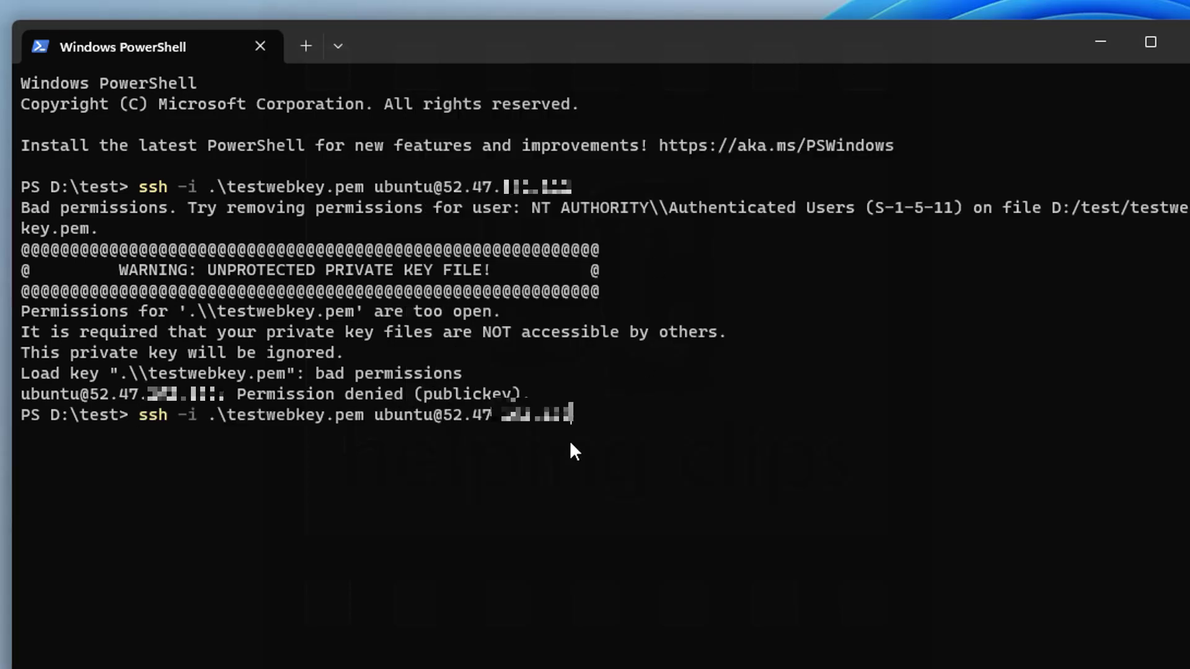
{"action": "key", "text": "Return"}
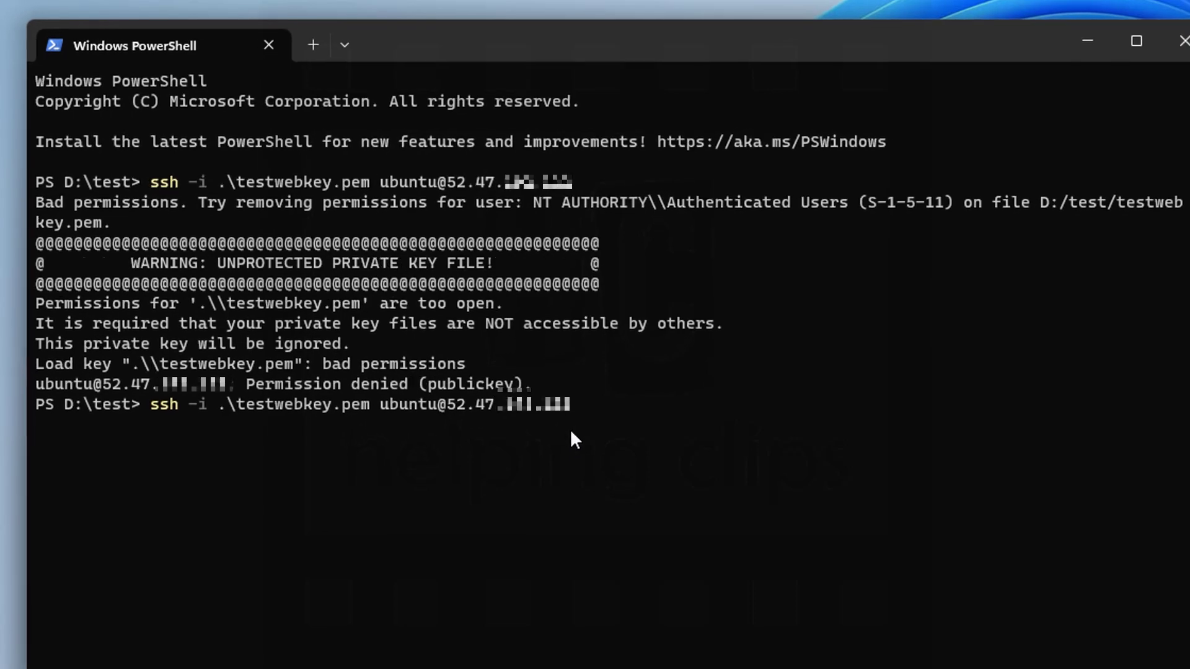